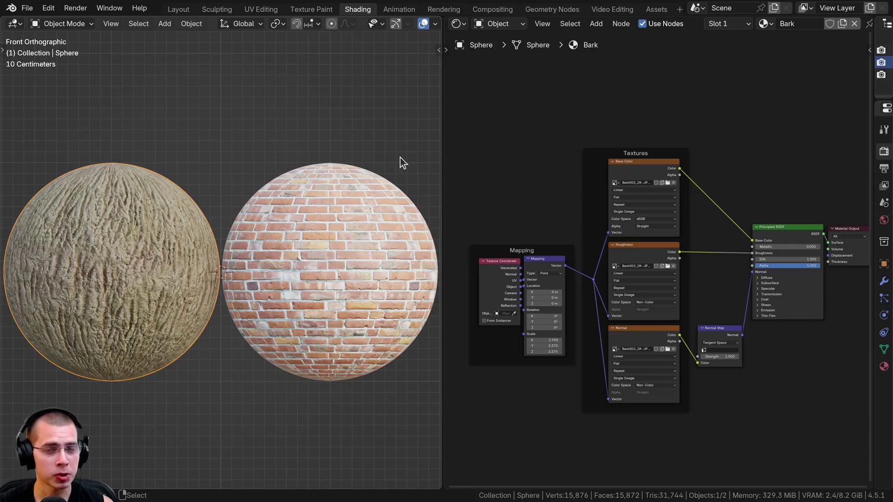
Compare the brick and bark spheres' materials, ending with the bark sphere selected
click(307, 210)
click(184, 219)
click(274, 227)
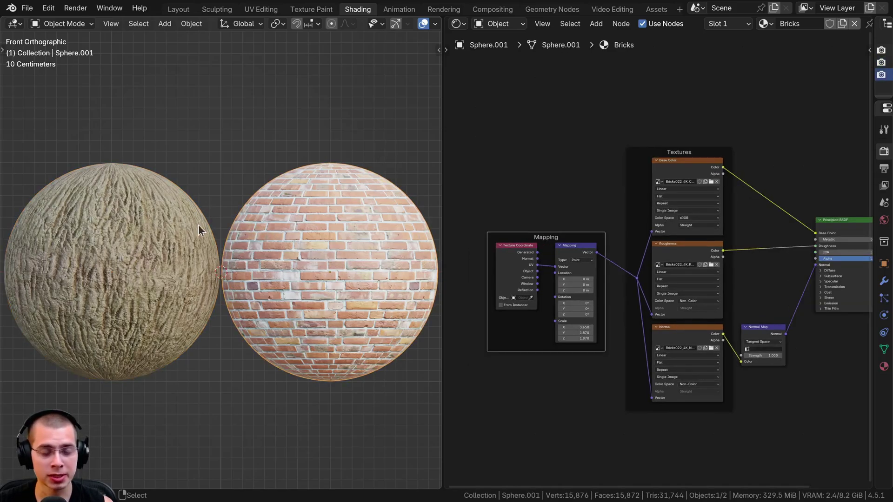
click(159, 230)
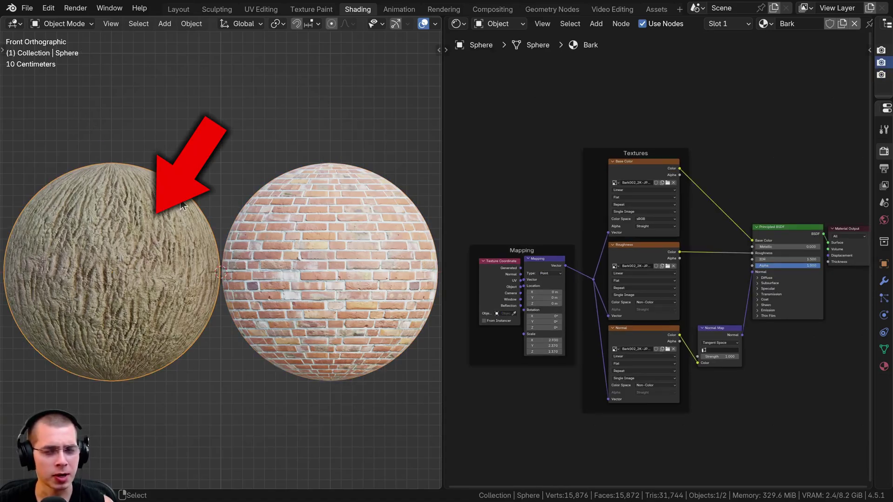
Unlink the Bark material from the left sphere and check the file's material list
click(854, 24)
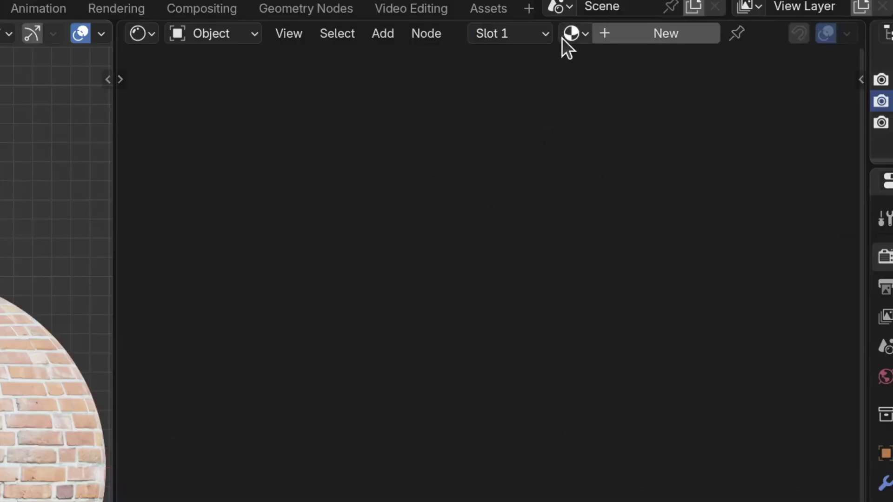
click(563, 38)
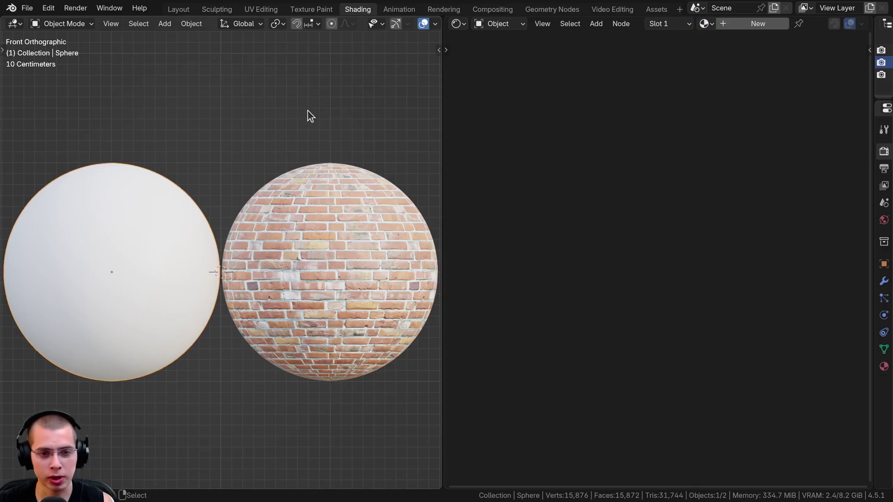
Save the .blend file and check that only Bricks remains in the material list
key(ctrl+s)
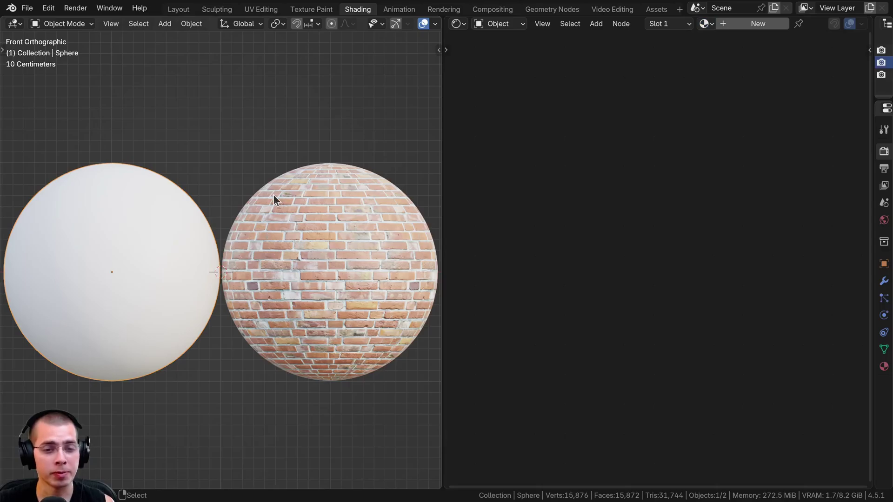
click(705, 24)
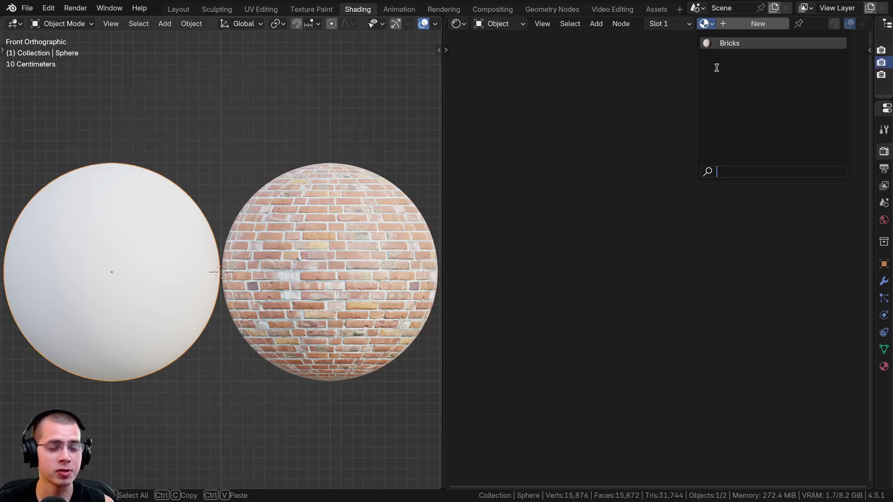
In UV Editing, review the loaded images and purge the three unused bark images
click(267, 11)
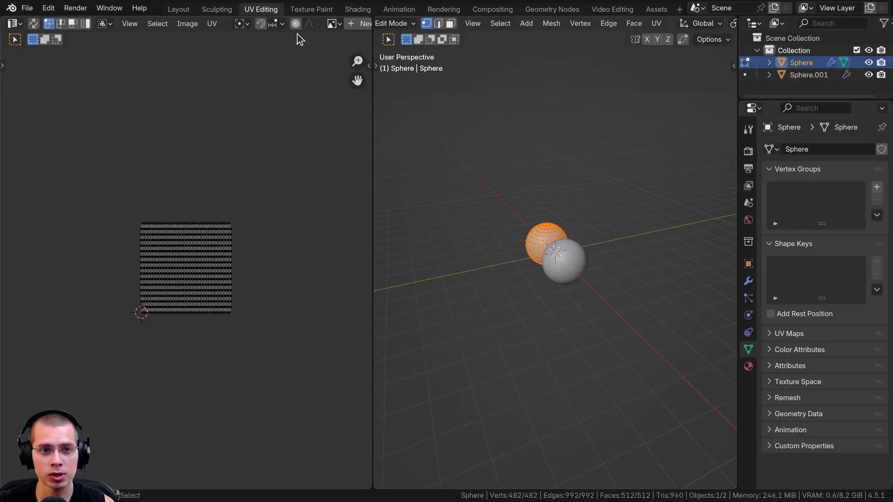
click(283, 23)
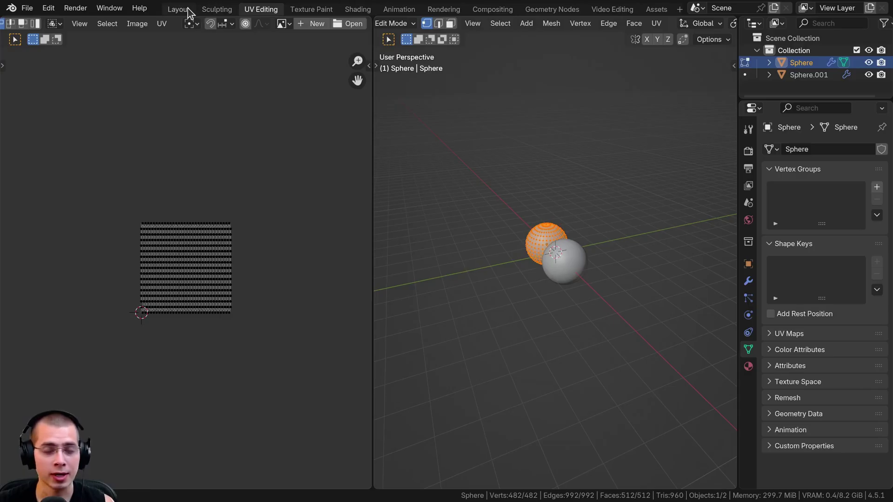
click(29, 9)
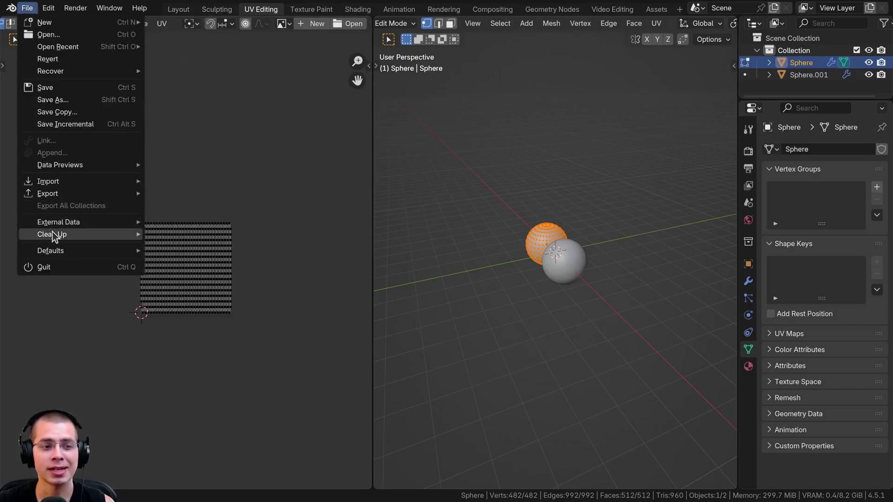
mouse_move(52, 234)
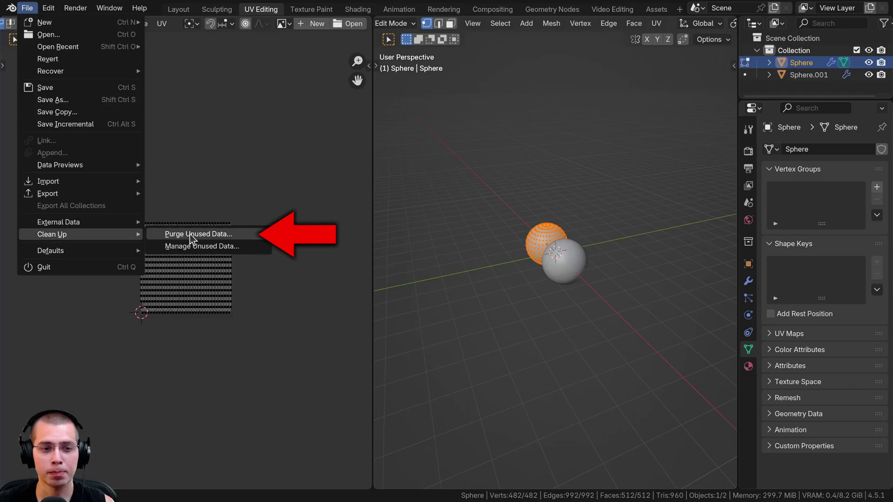
click(214, 235)
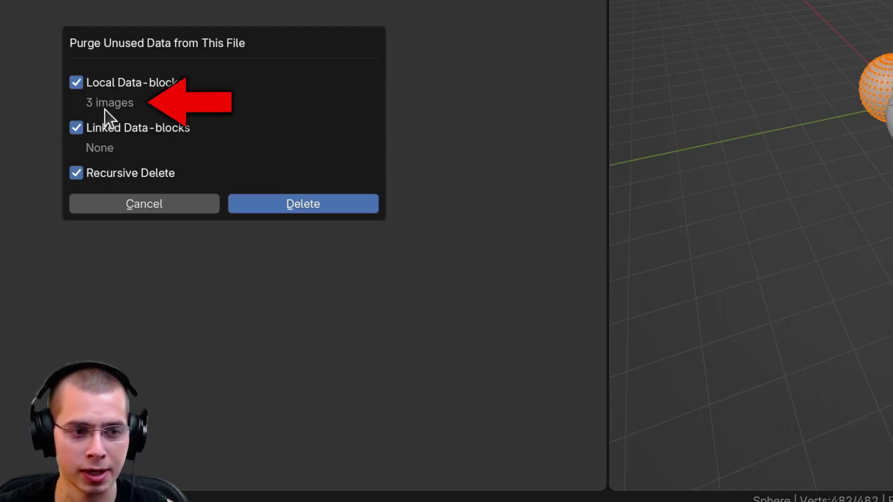
click(290, 205)
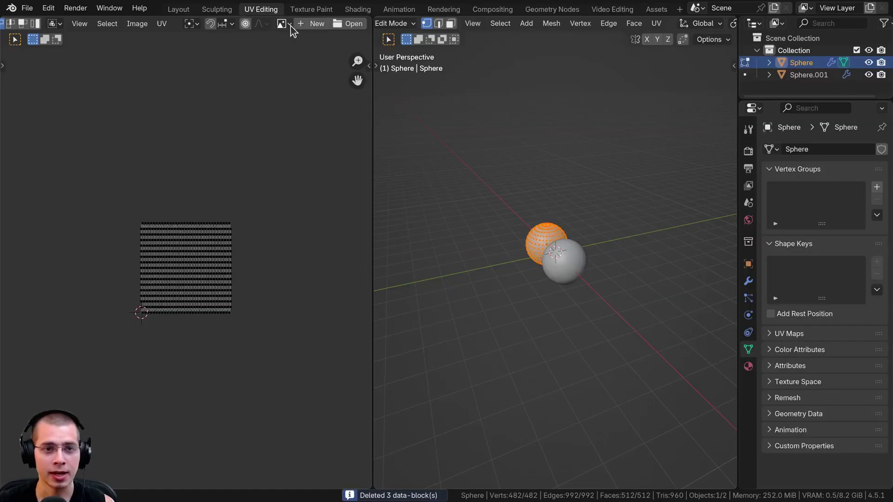
Confirm only the Bricks022 images remain, then return to Object Mode
click(283, 24)
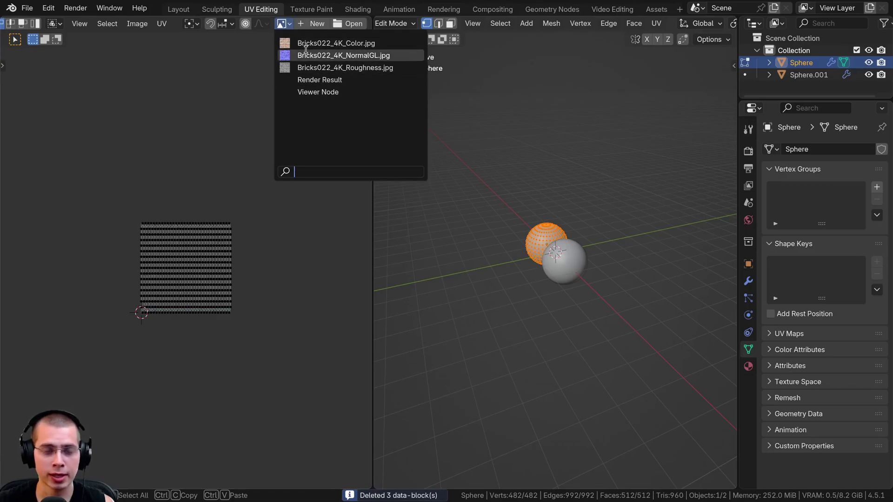
mouse_move(306, 52)
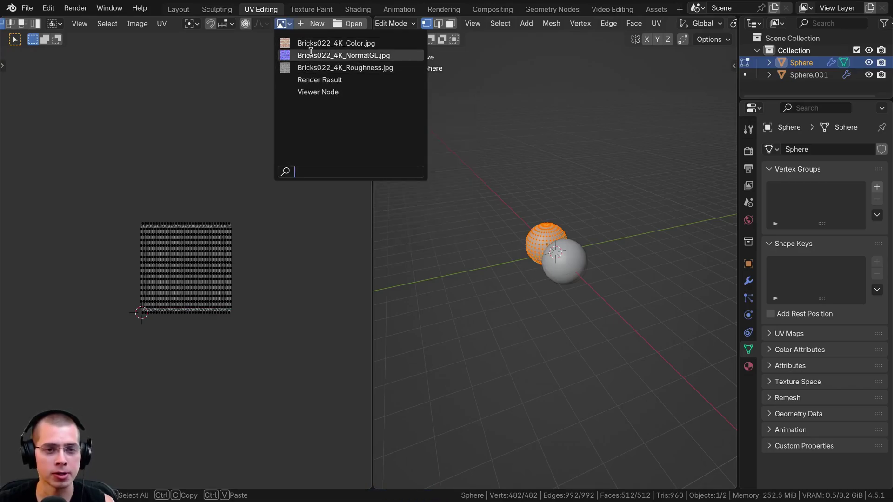
click(260, 96)
key(Tab)
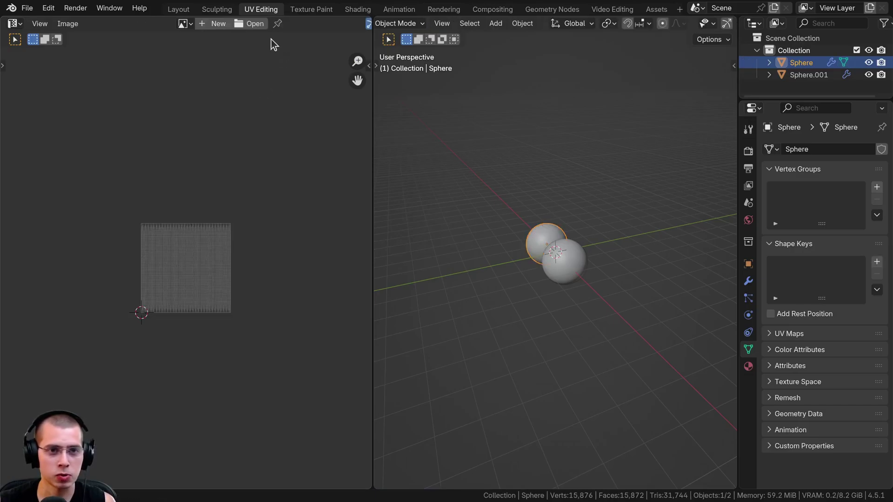
Review the loaded images again and open the Manage Unused Data window
click(136, 25)
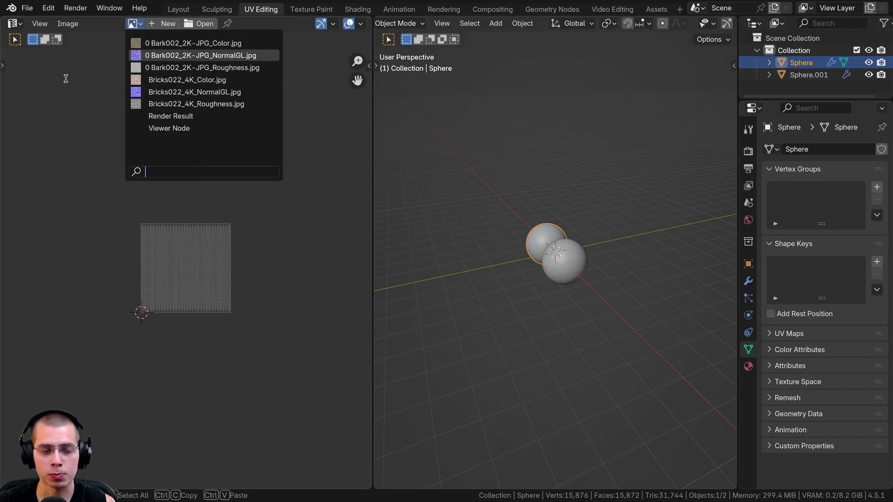
click(29, 10)
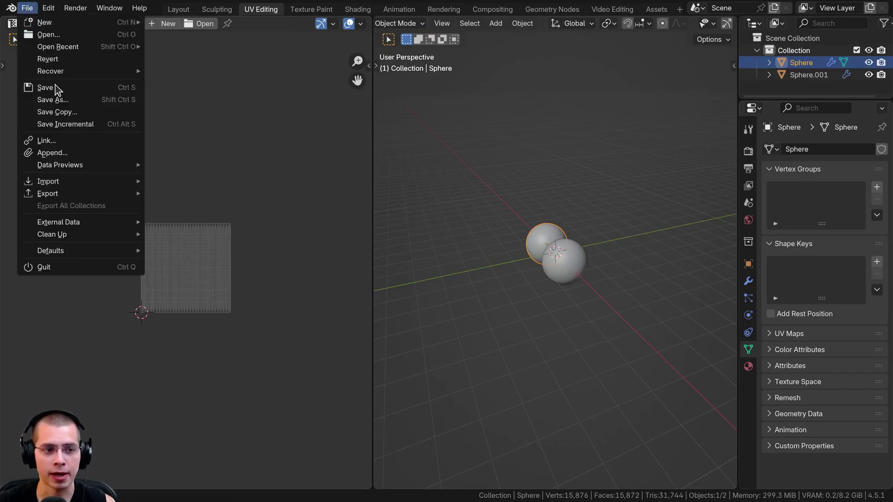
mouse_move(74, 230)
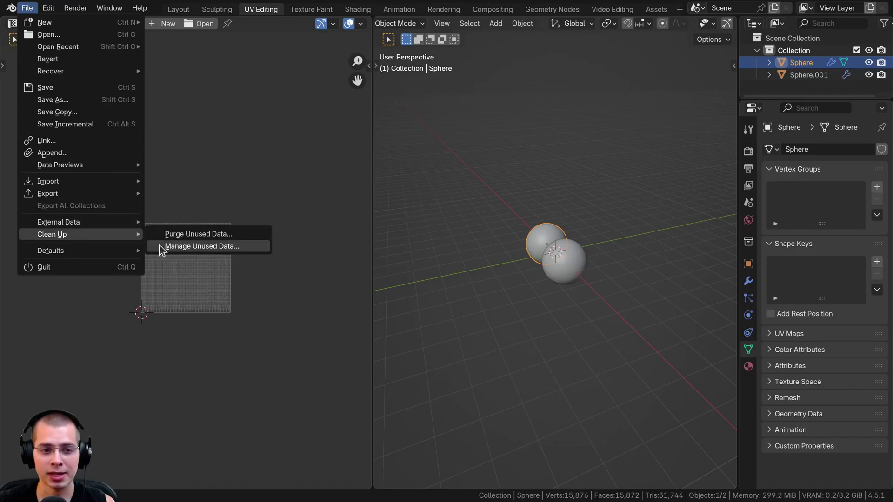
click(205, 246)
Move the Manage Unused Data window aside and set it to show only unused data
drag(192, 109, 335, 102)
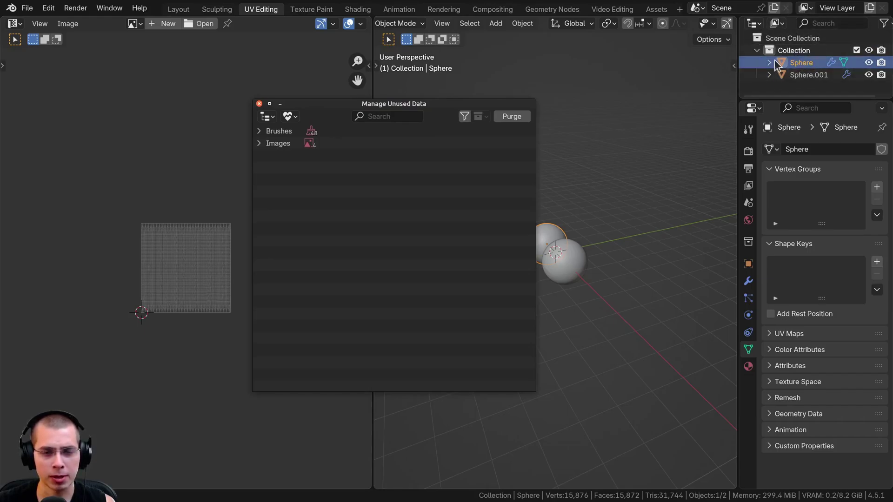
drag(347, 99, 353, 96)
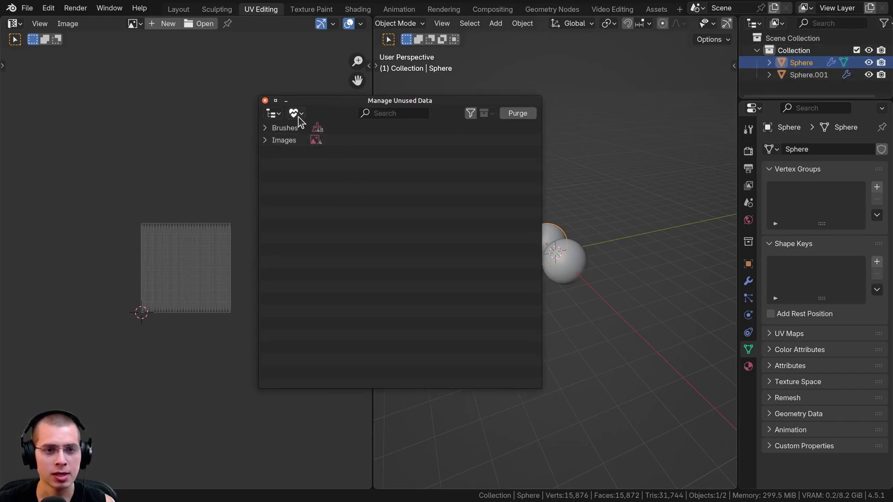
click(296, 115)
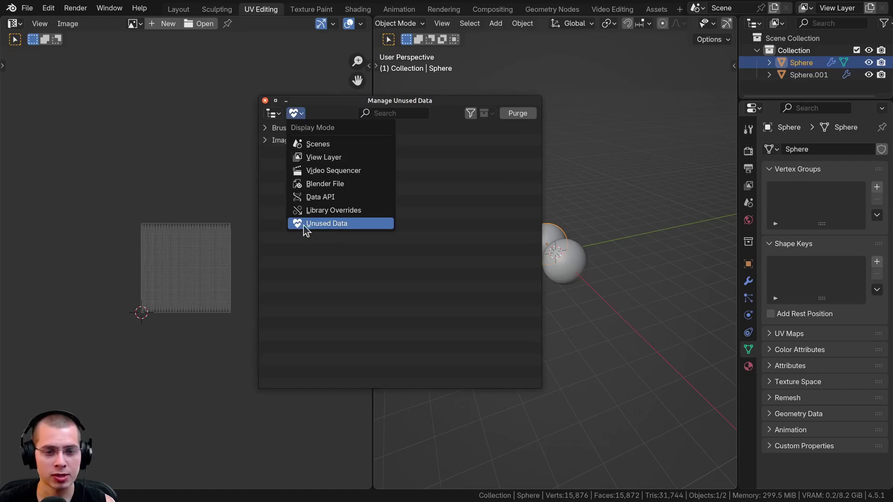
click(328, 226)
click(271, 128)
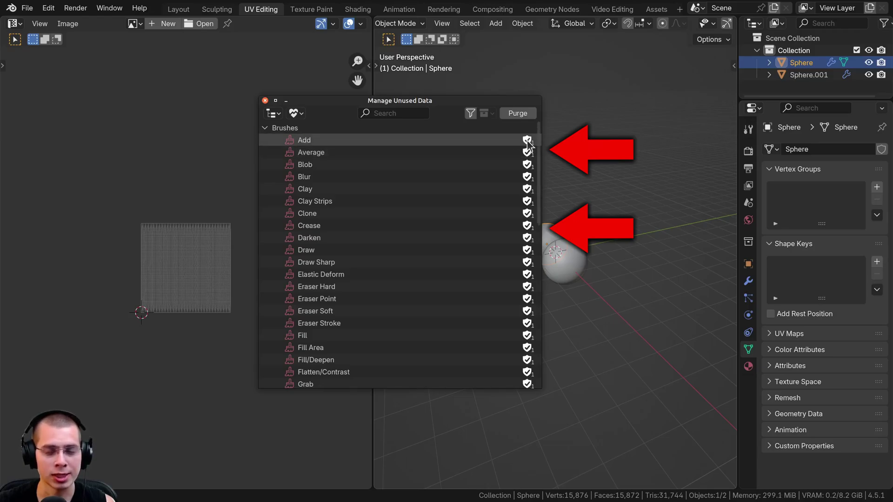
click(265, 127)
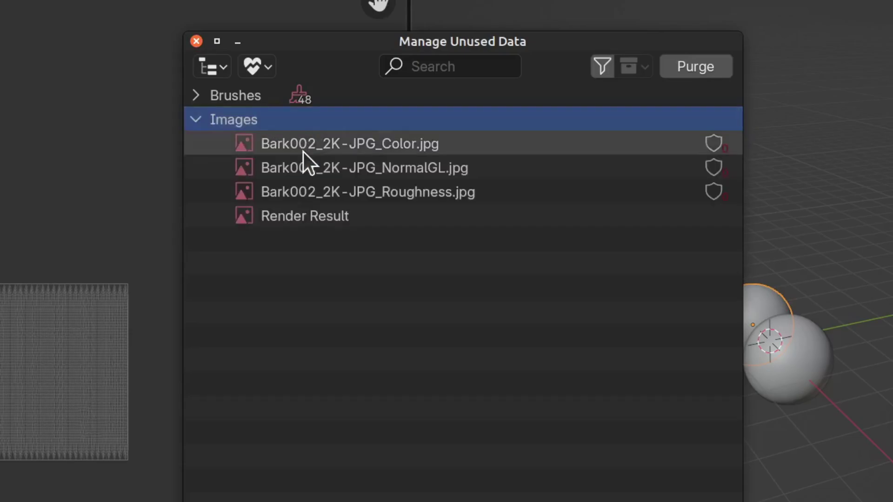
Delete the unused Bark002_2K-JPG_NormalGL.jpg image, close the manager, and bring up File > Clean Up
click(303, 152)
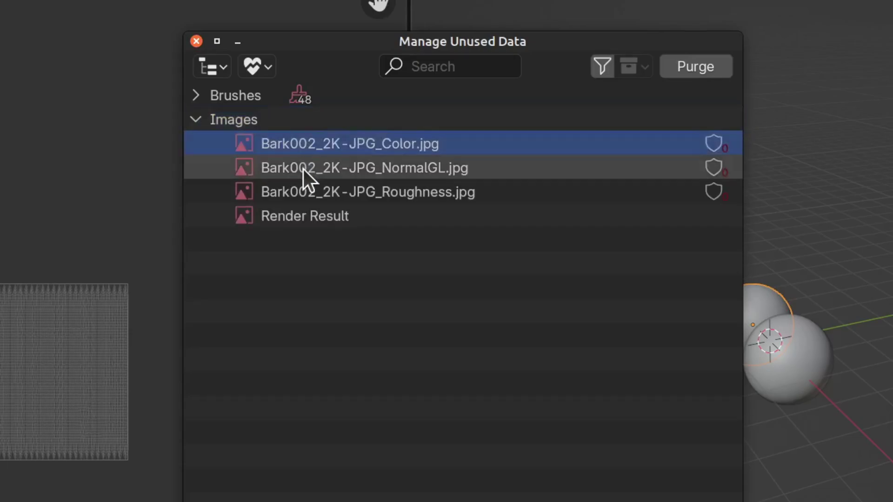
click(303, 169)
click(303, 188)
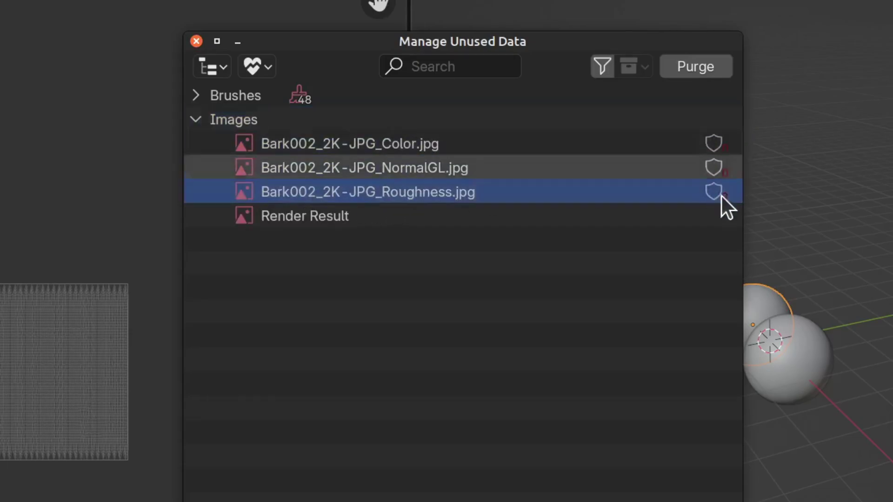
click(402, 147)
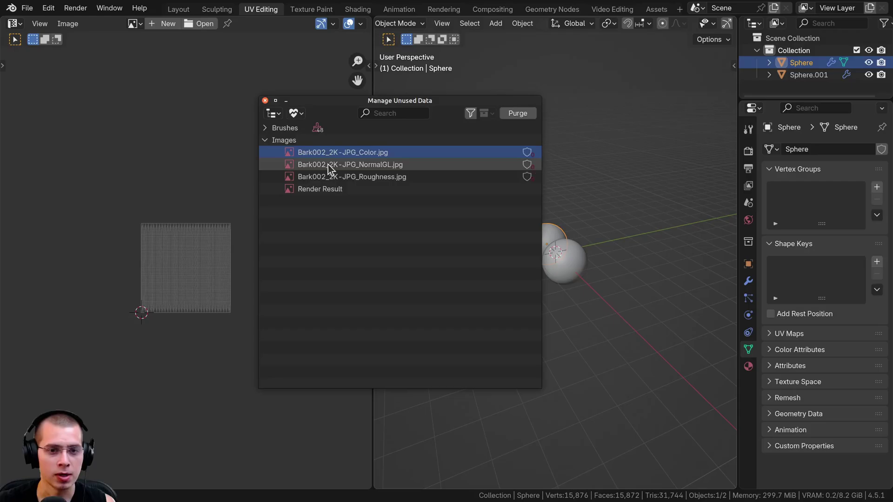
click(314, 168)
right_click(313, 167)
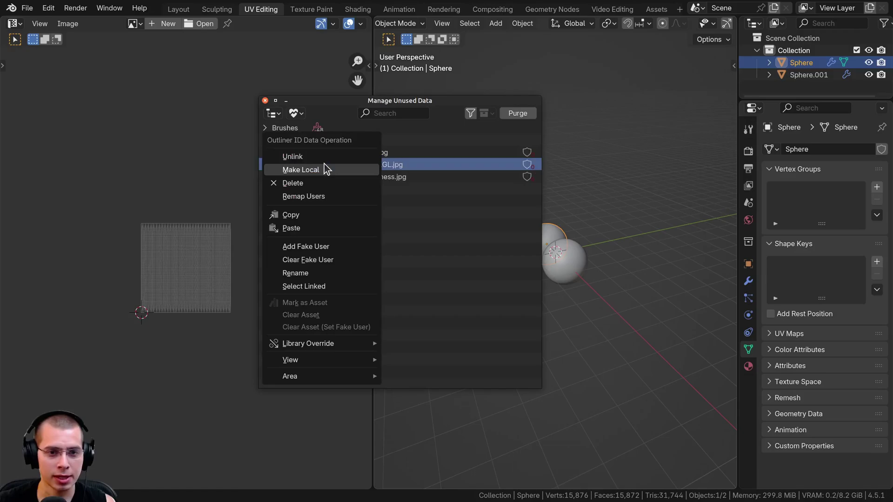
click(293, 183)
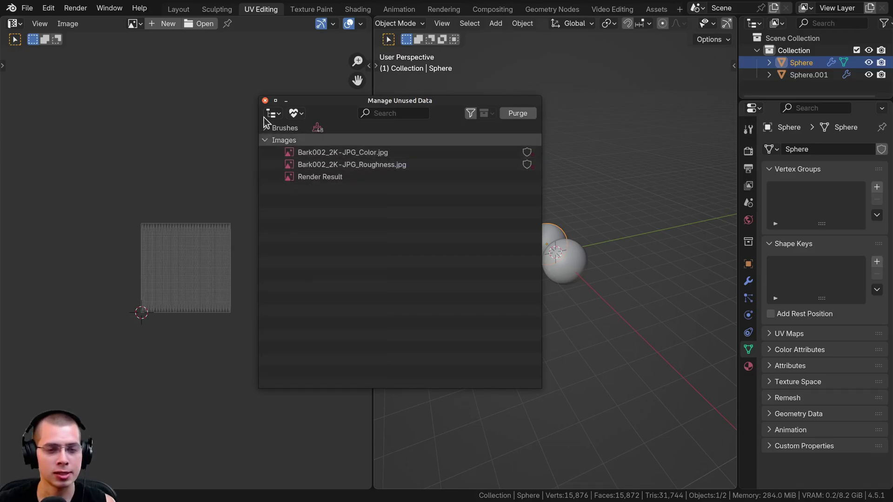
click(265, 100)
click(27, 8)
mouse_move(96, 223)
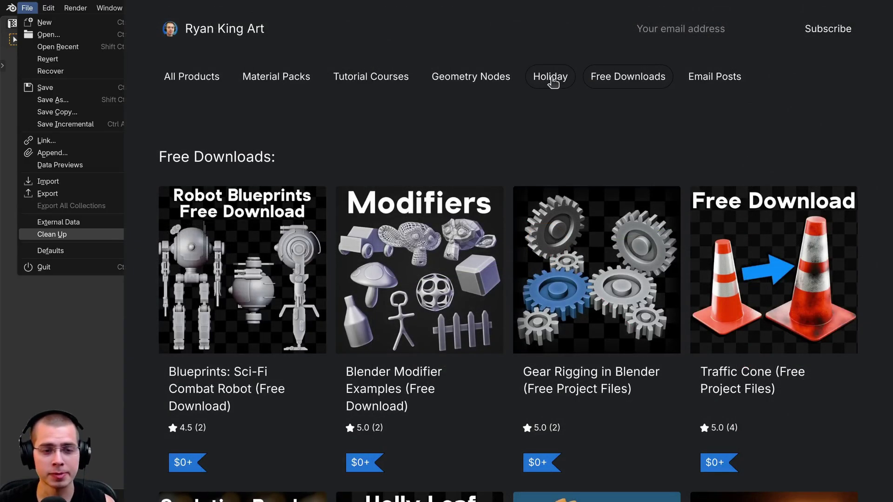
Browse the Holiday, Geometry Nodes, Tutorial Courses and Material Packs categories, then scroll through All Products
click(549, 77)
click(469, 79)
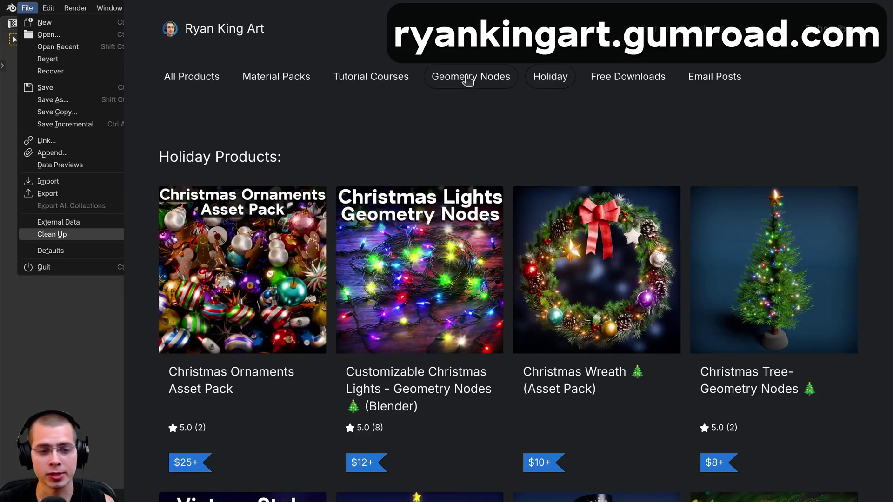
click(373, 78)
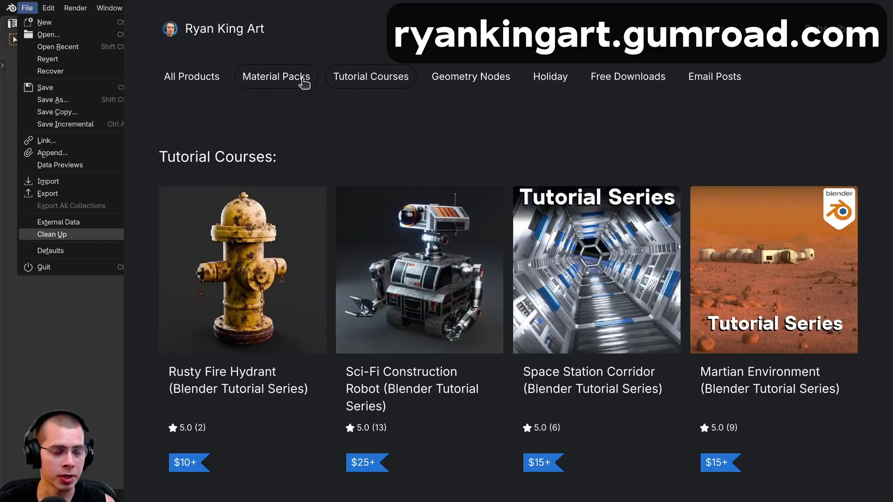
click(266, 79)
click(196, 79)
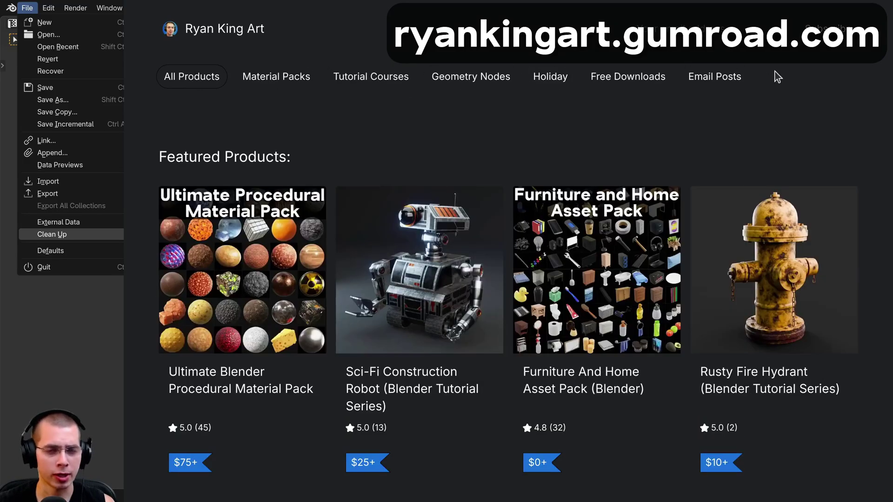
scroll(774, 76, down, 2)
scroll(526, 268, down, 4)
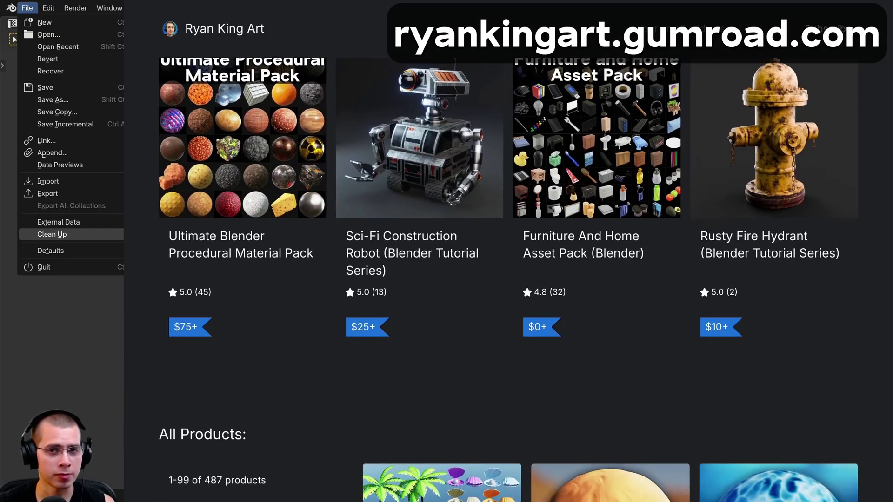
scroll(526, 267, down, 4)
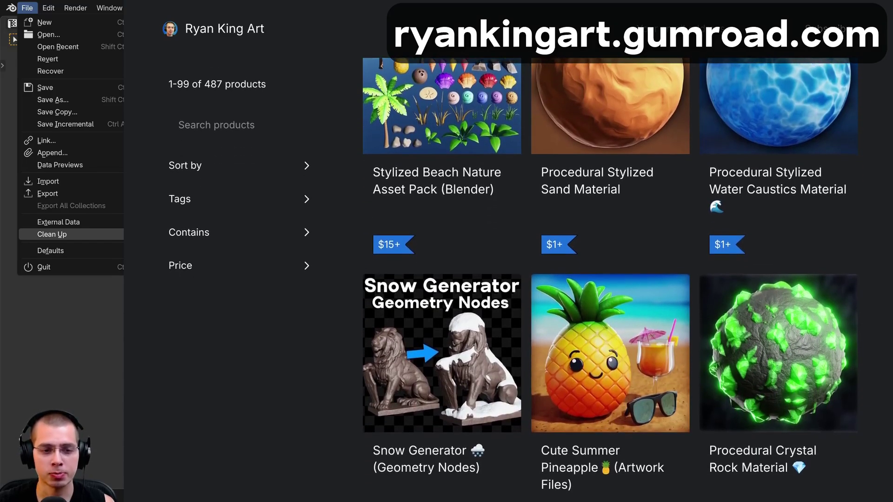
click(153, 234)
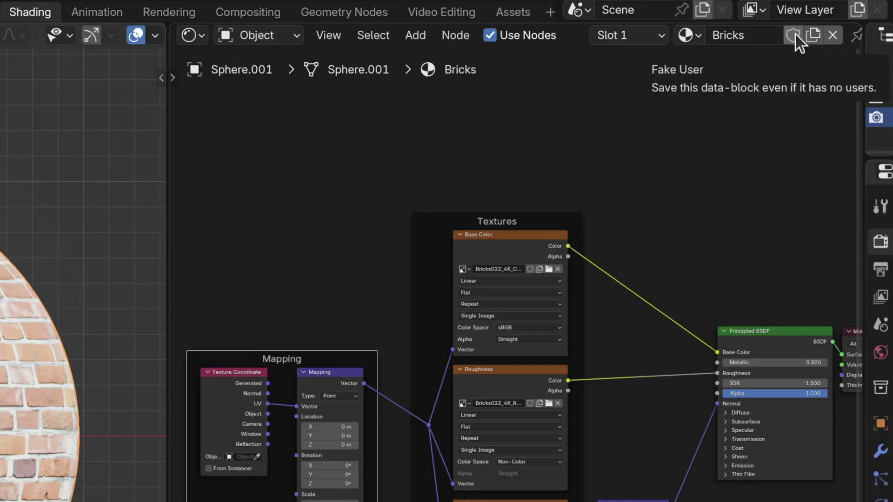
Give Bricks a fake user, unlink it from the sphere, then reassign Bricks from the material list
click(831, 24)
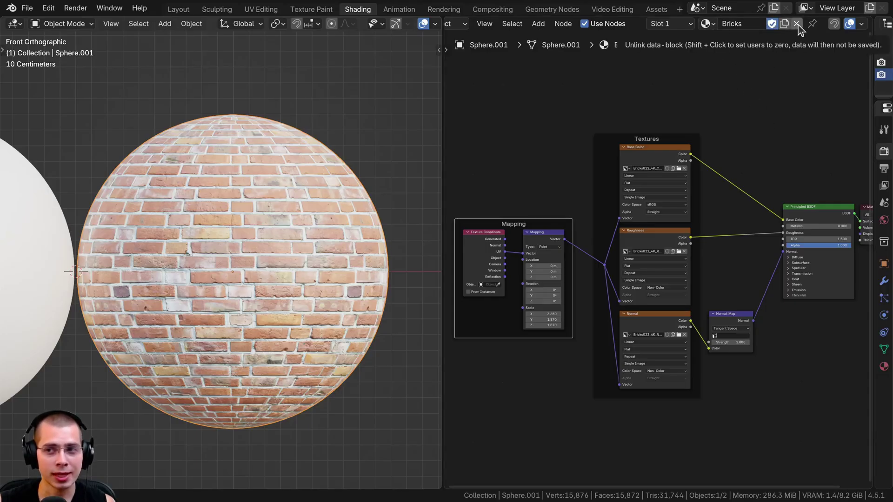
click(797, 24)
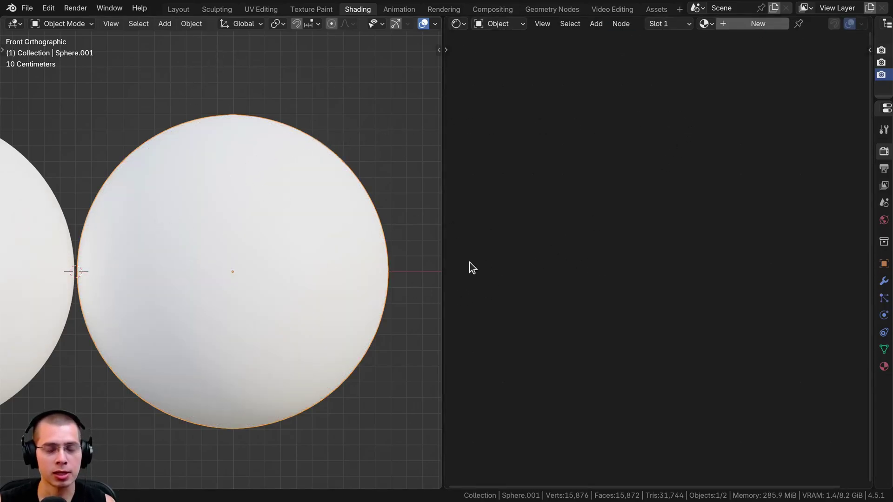
click(706, 24)
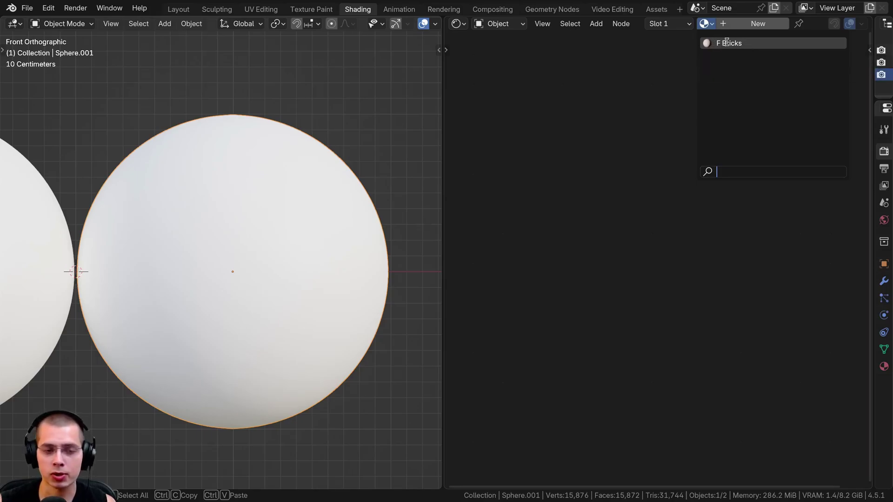
click(706, 24)
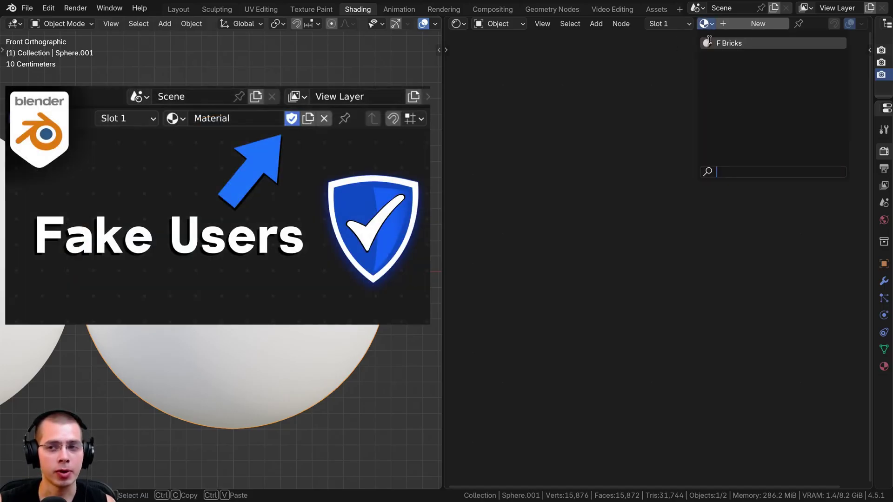
click(729, 44)
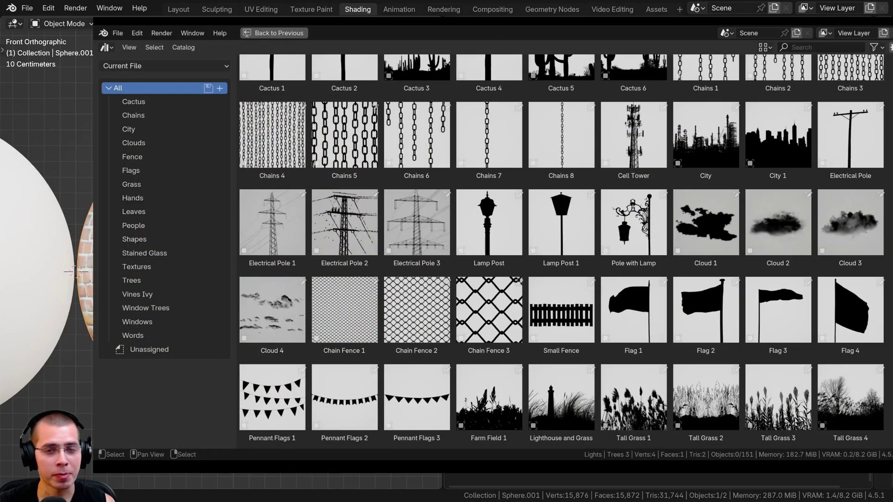
Scroll through the gobo light texture library to browse the available patterns
scroll(558, 255, down, 3)
scroll(558, 256, down, 5)
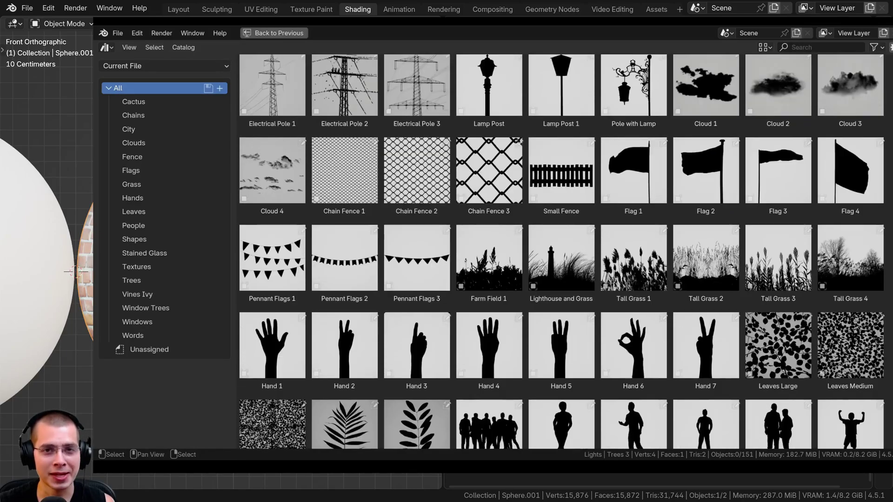
scroll(559, 252, down, 5)
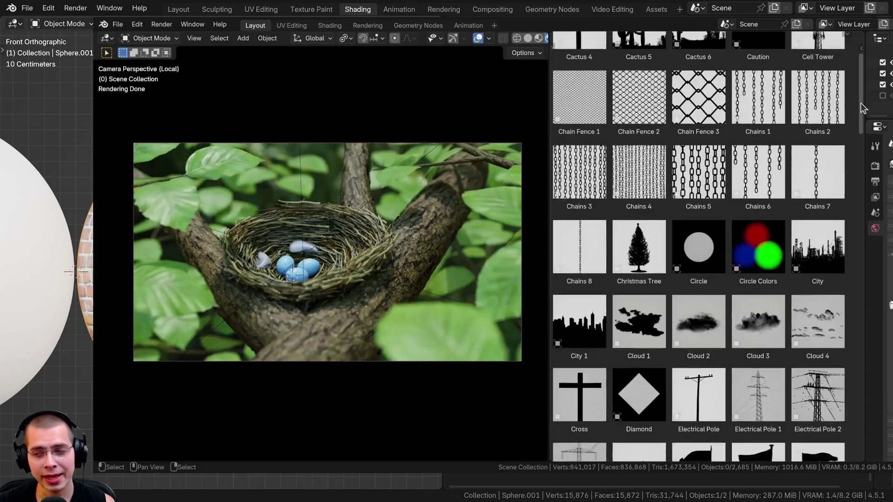
drag(861, 107, 813, 212)
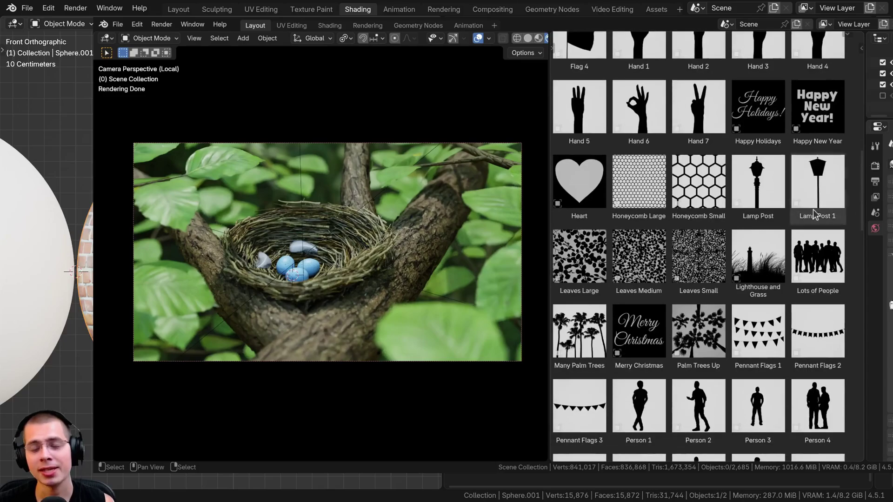
Move and rotate the gobo spot light over the farm, then shrink its radius to sharpen shadows
key(g)
click(338, 312)
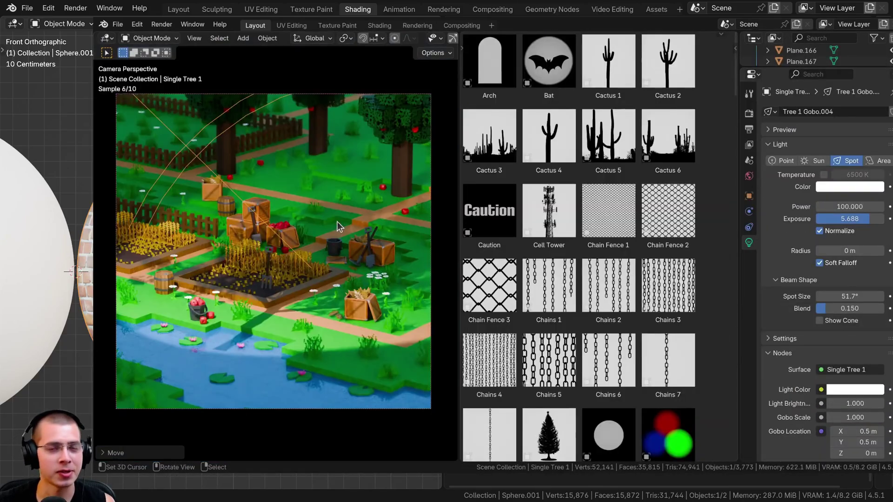
scroll(339, 227, up, 3)
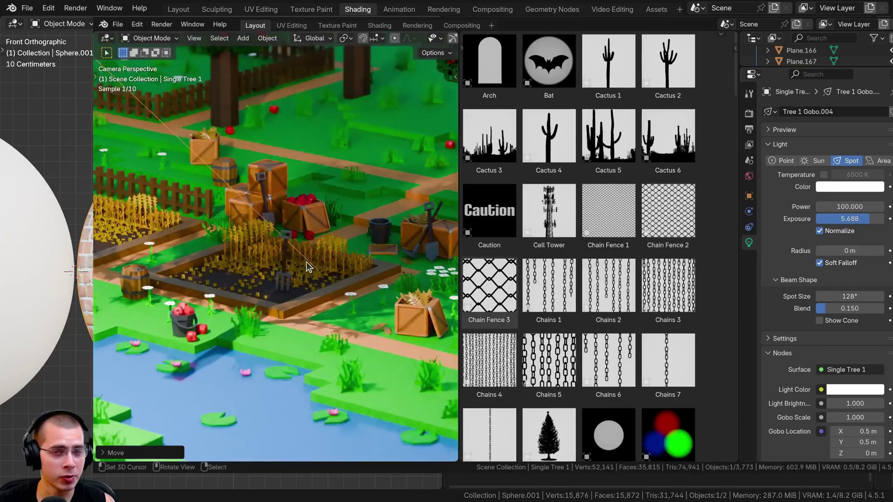
key(r)
key(r)
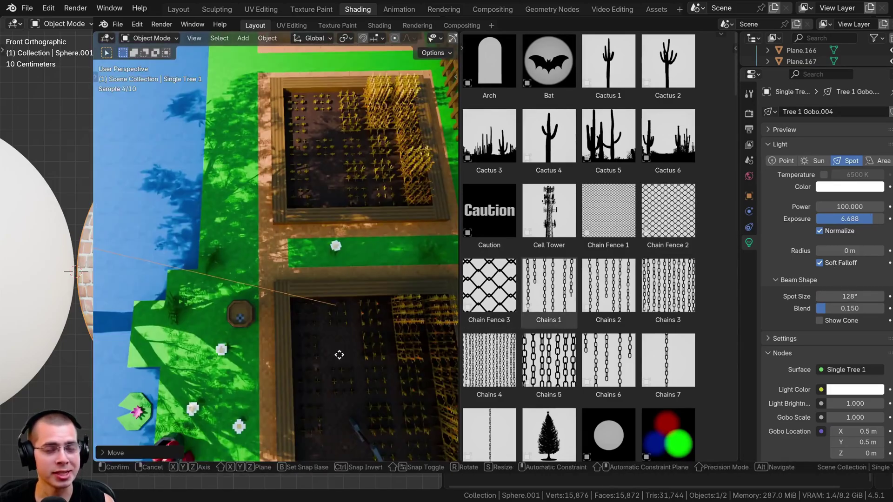
key(g)
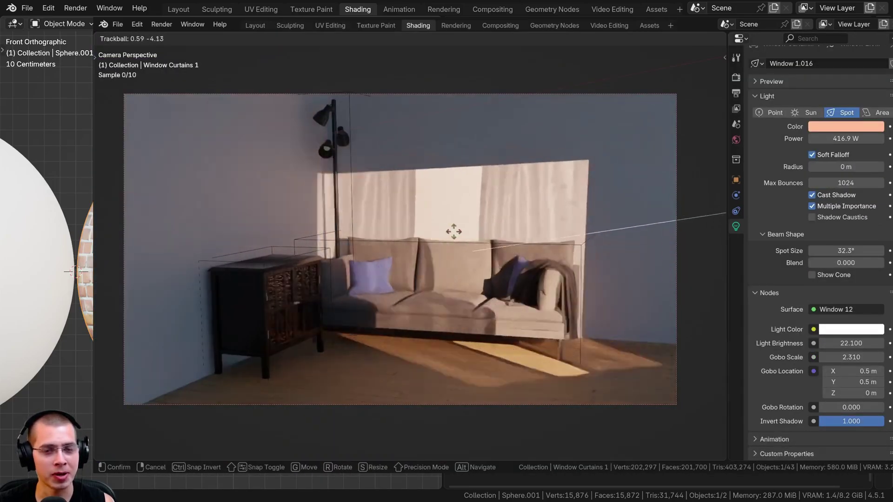
click(455, 229)
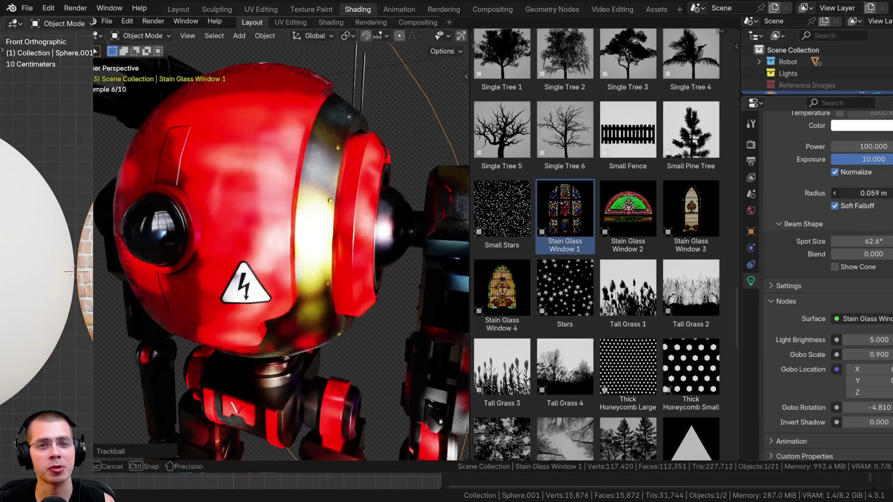
drag(860, 193, 843, 193)
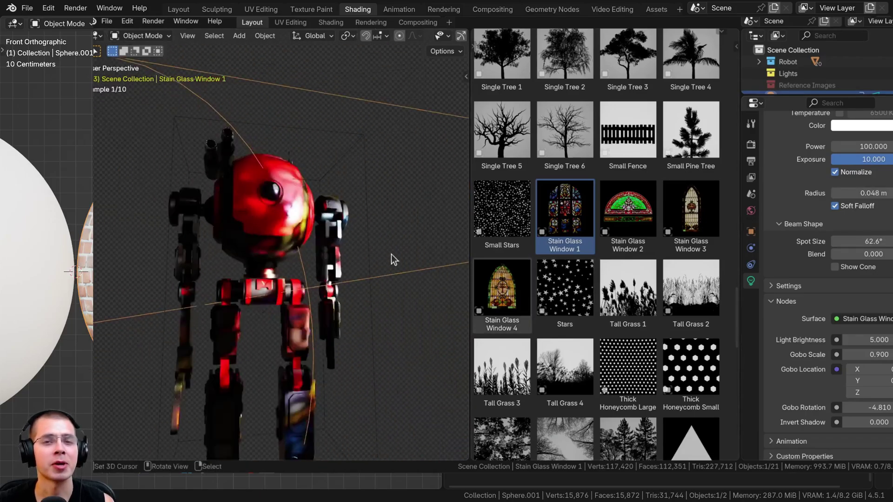